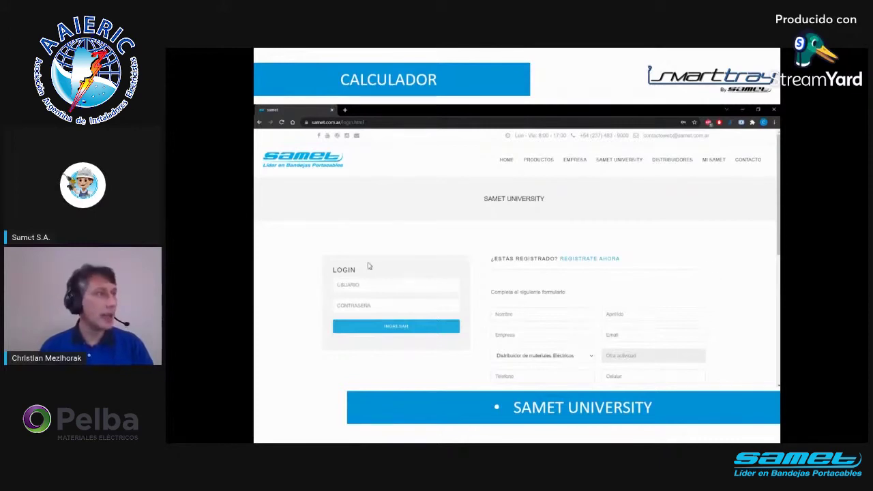
- Switch to the browser and open the Calculador de Bandejas from the Samet University page
key("alt+Tab")
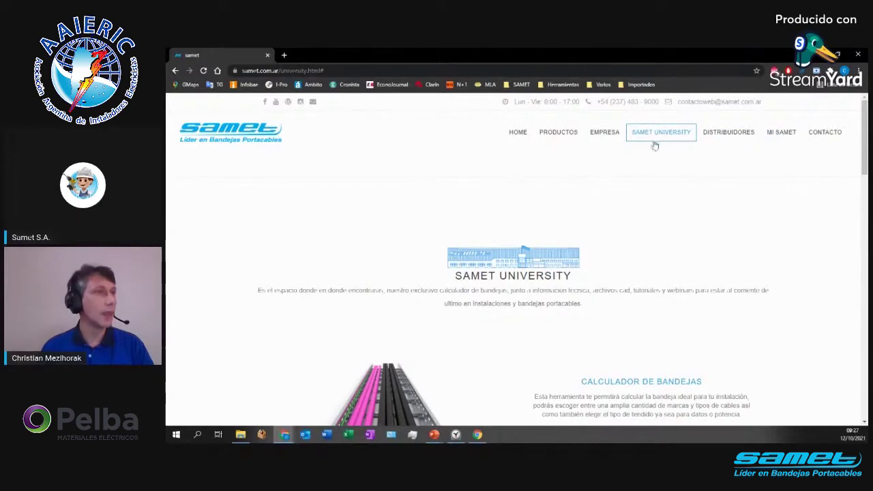
scroll(493, 216, "down", 3)
scroll(614, 232, "up", 1)
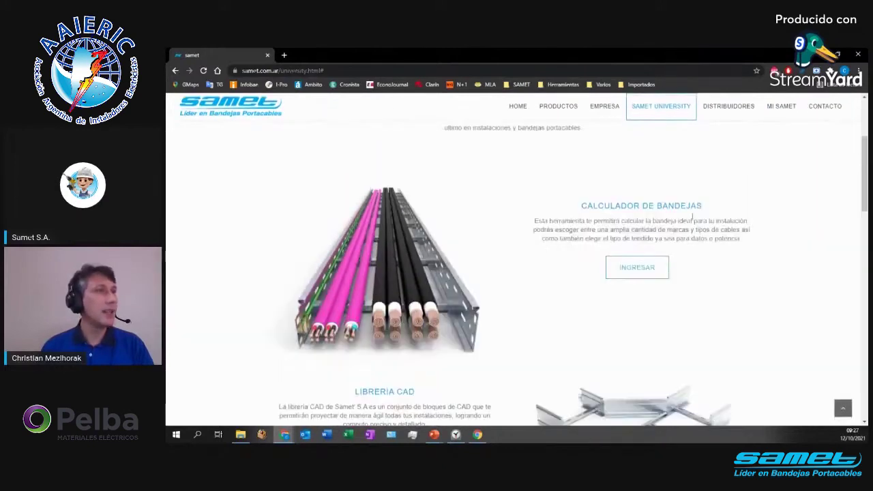
scroll(418, 269, "down", 3)
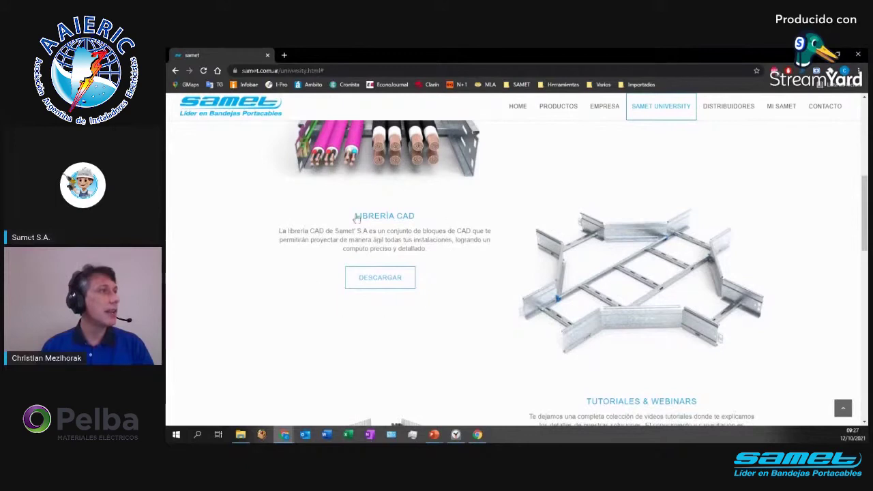
scroll(356, 218, "down", 2)
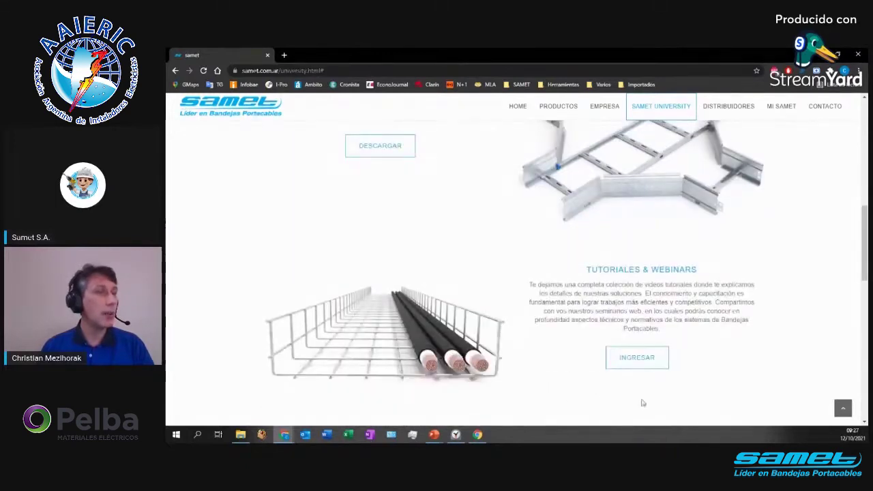
scroll(470, 220, "down", 2)
scroll(470, 221, "up", 8)
left_click(624, 356)
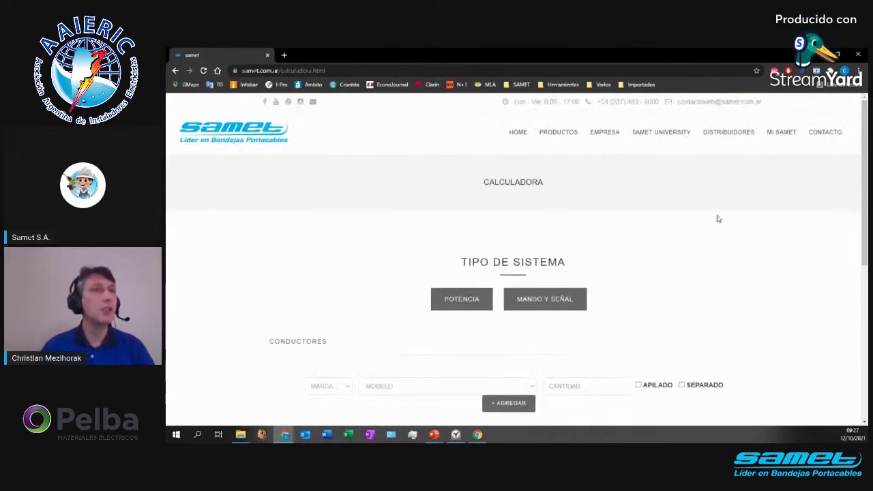
- Choose Potencia as the system type in the tray calculator
scroll(616, 235, "down", 2)
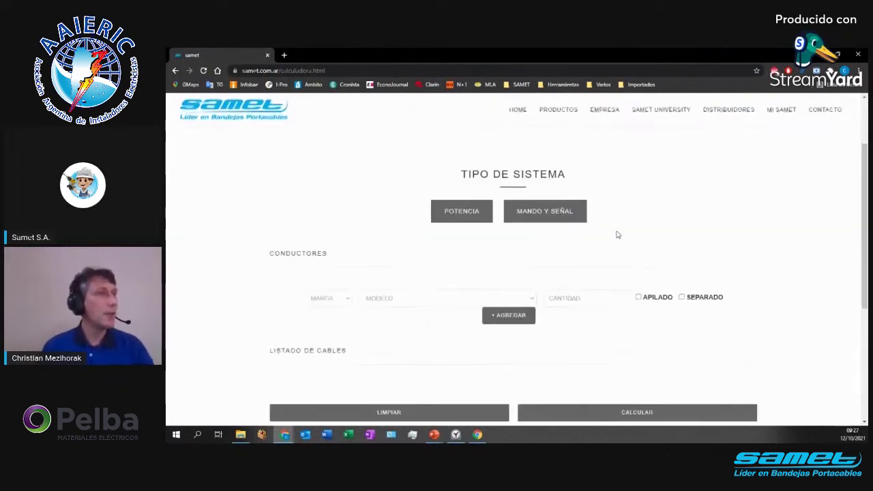
left_click(463, 213)
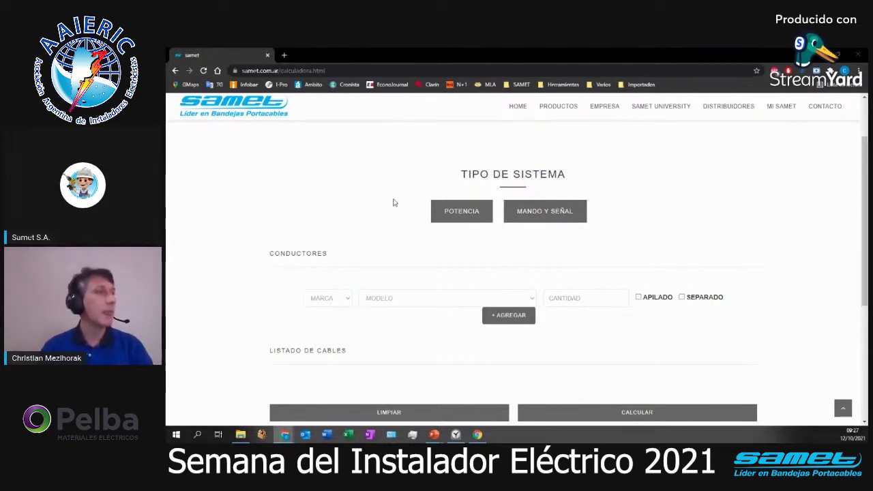
left_click(461, 212)
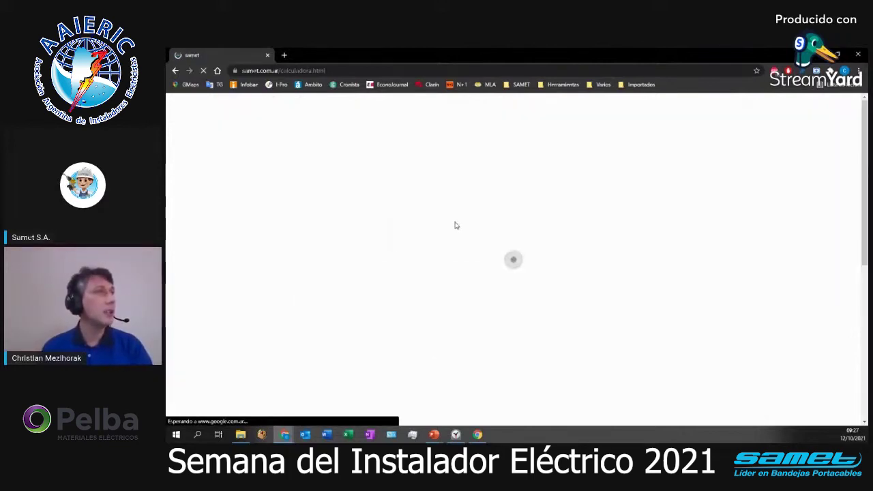
scroll(415, 261, "down", 2)
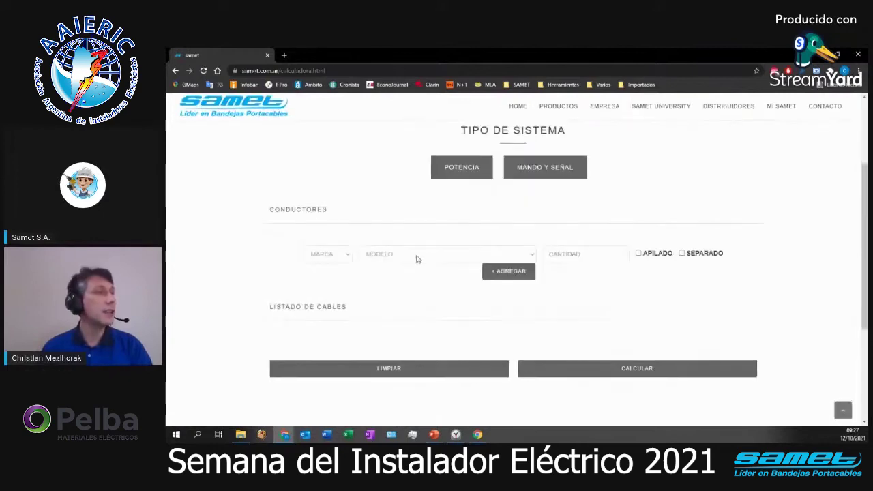
- Select the Prysmian brand and the Syntenax Valio - Cobre 1 x 120 model for the conductor
left_click(346, 256)
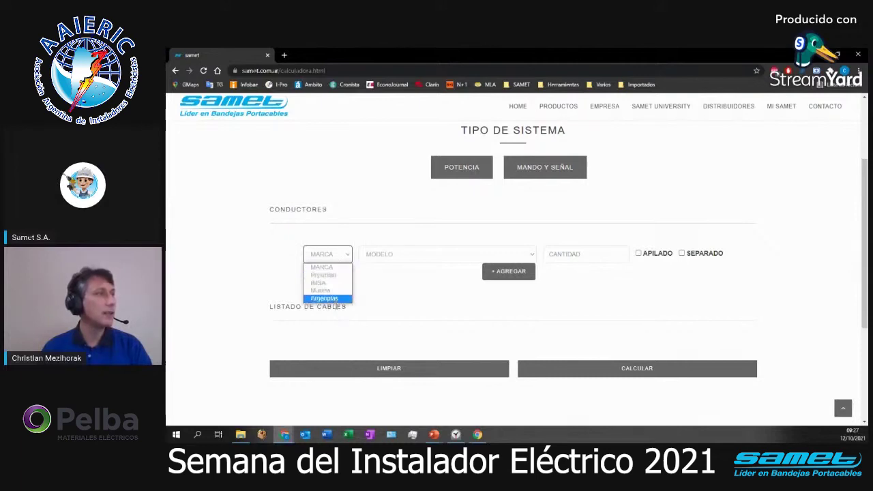
left_click(334, 275)
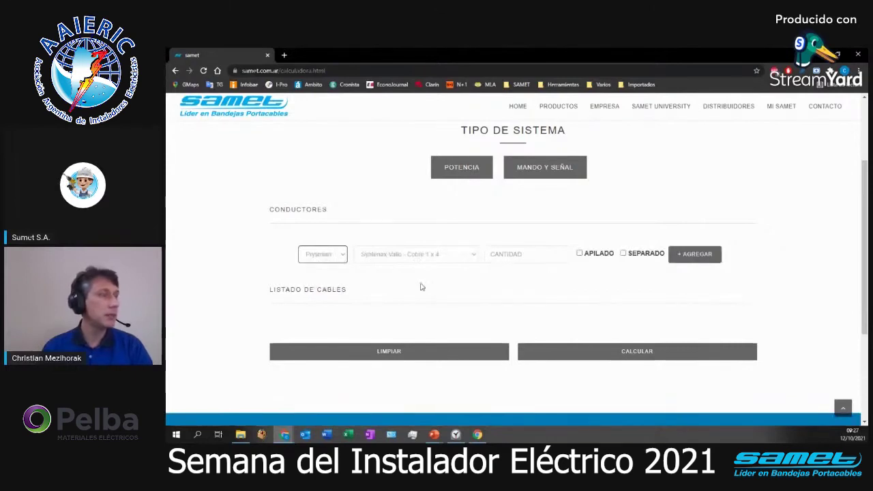
left_click(415, 256)
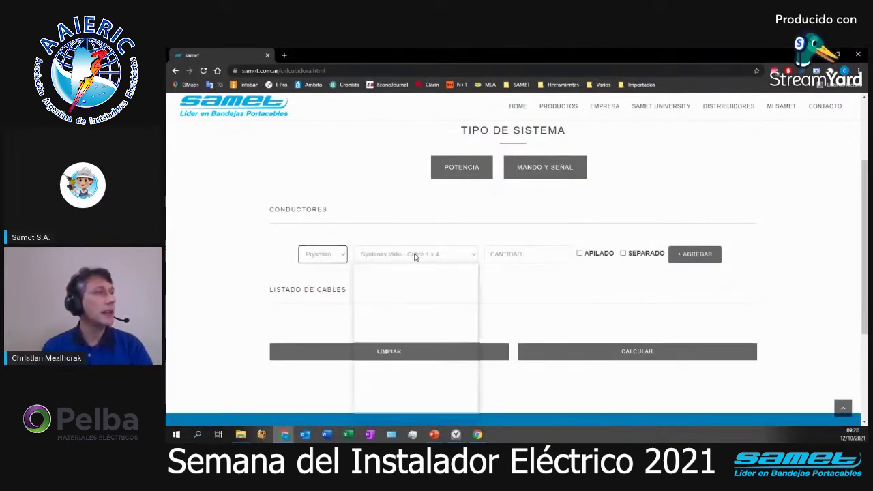
mouse_move(474, 285)
left_mouse_down()
mouse_move(475, 406)
mouse_move(475, 292)
left_mouse_up()
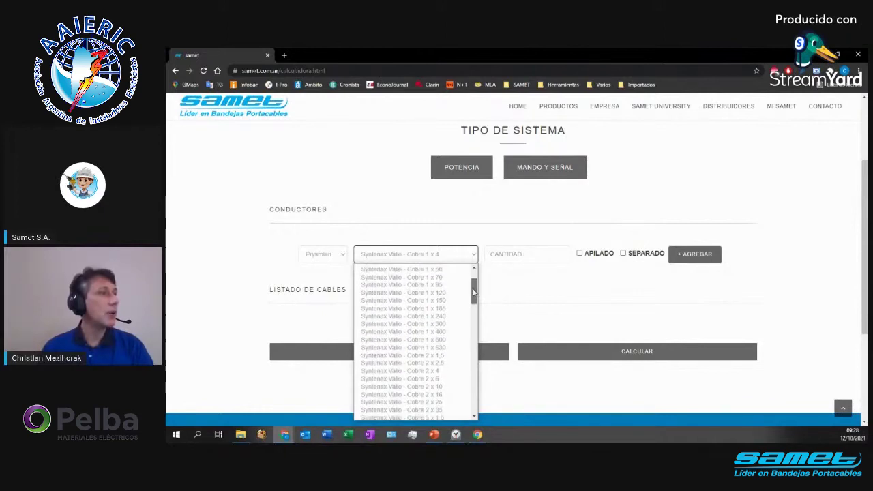
left_click(436, 292)
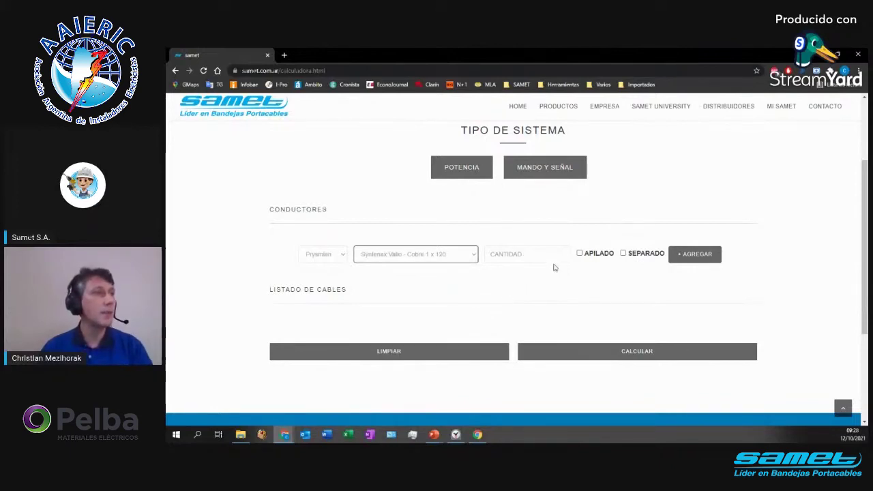
- Set the quantity to 4 with Apilado and Separado enabled, and add this conductor to the cable list twice
left_click(579, 254)
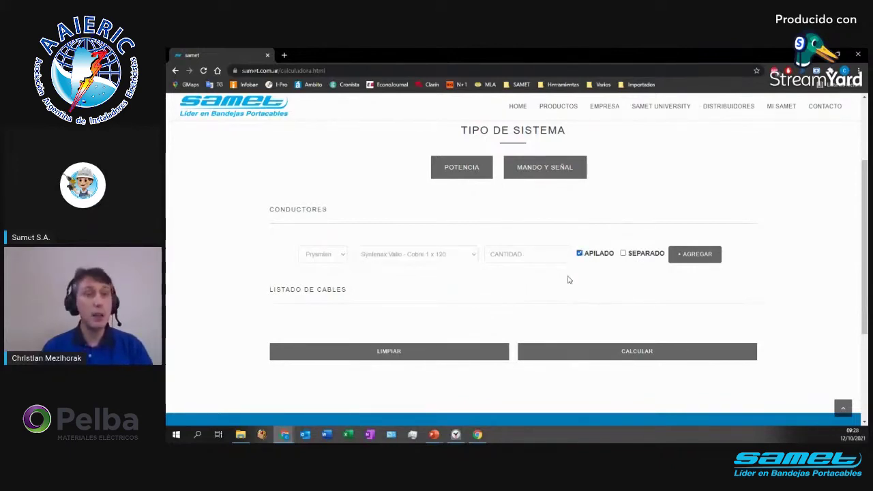
left_click(561, 252)
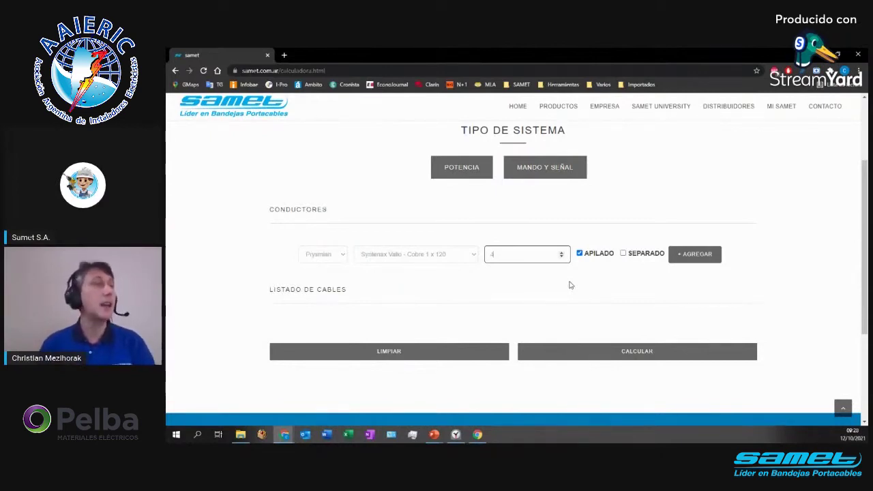
left_click(623, 254)
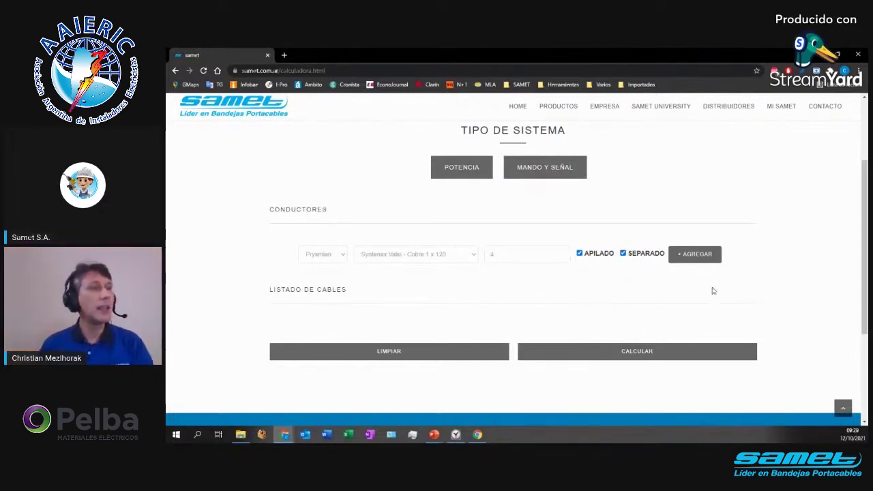
left_click(694, 255)
left_click(694, 256)
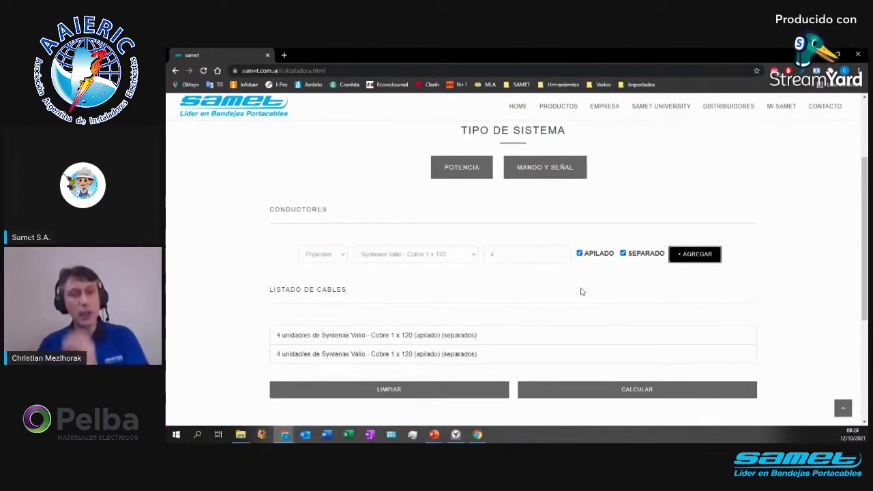
- Add 1 unit of Syntenax Valio - Cobre 4 x 25 to the cable list with Separado disabled
left_click(415, 254)
left_click_drag(476, 283, 473, 338)
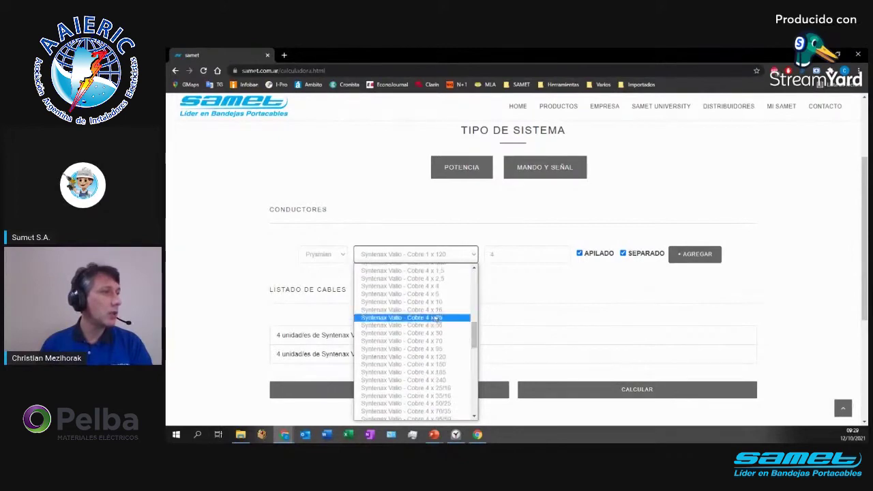
left_click(402, 313)
left_click(515, 253)
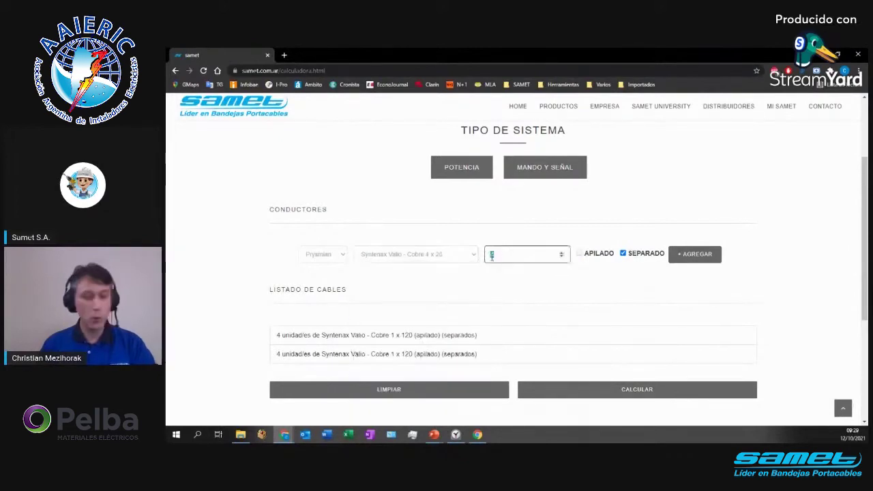
left_click(622, 254)
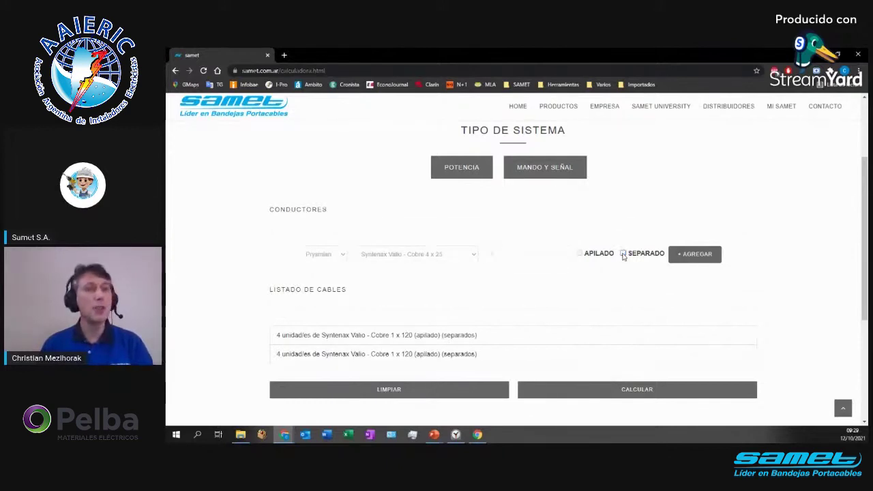
left_click(698, 257)
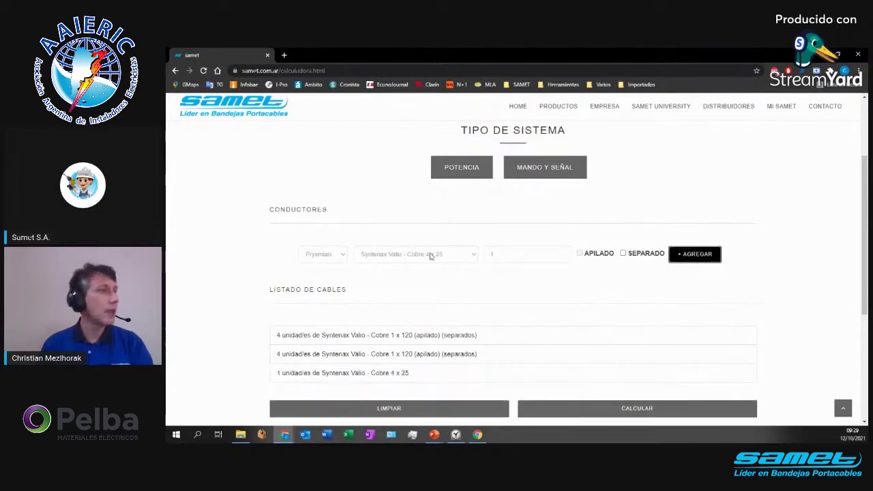
- Add 1 unit of Syntenax Valio - Cobre 2 x 25 to the cable list and calculate the tray system
left_click(472, 254)
left_click_drag(473, 326, 473, 300)
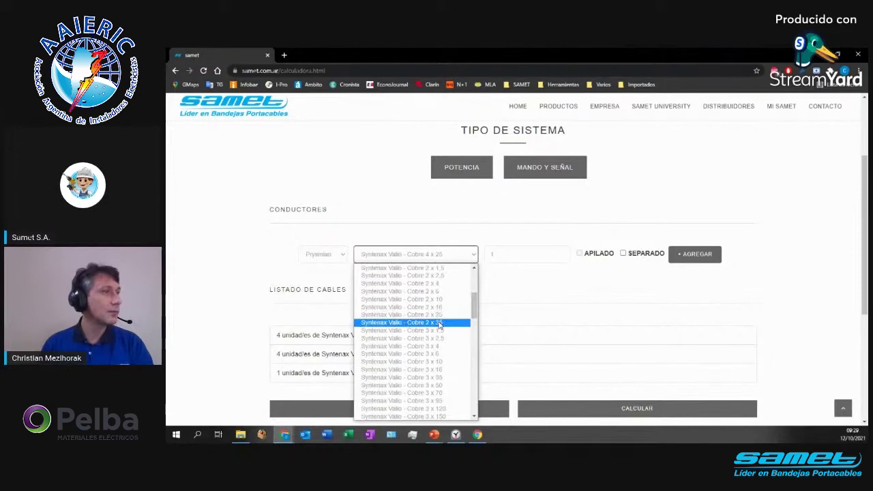
left_click(439, 314)
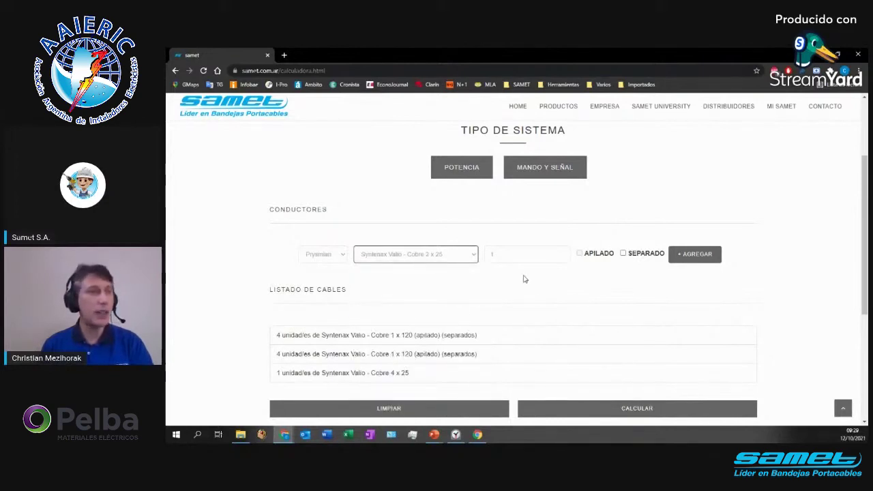
left_click(696, 255)
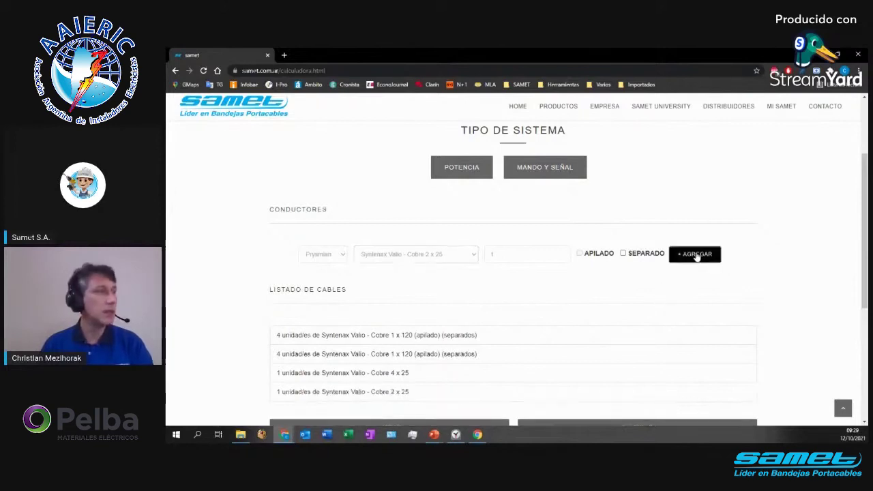
scroll(522, 294, "down", 2)
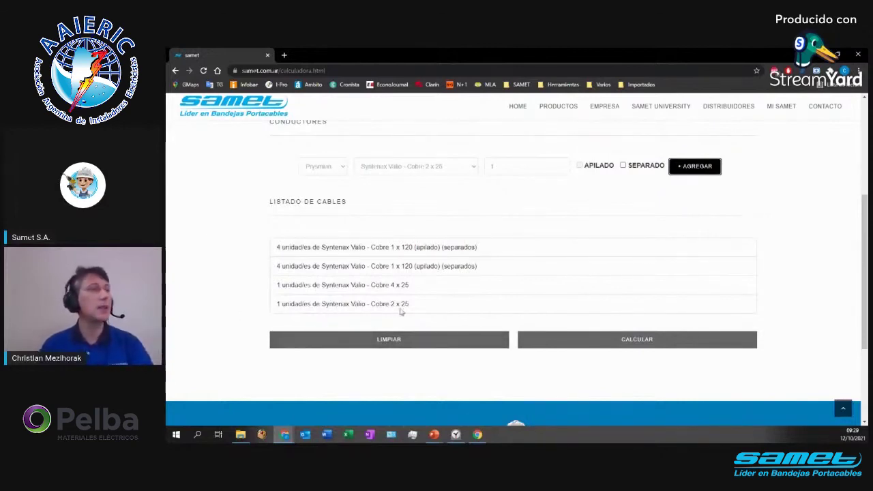
left_click(632, 344)
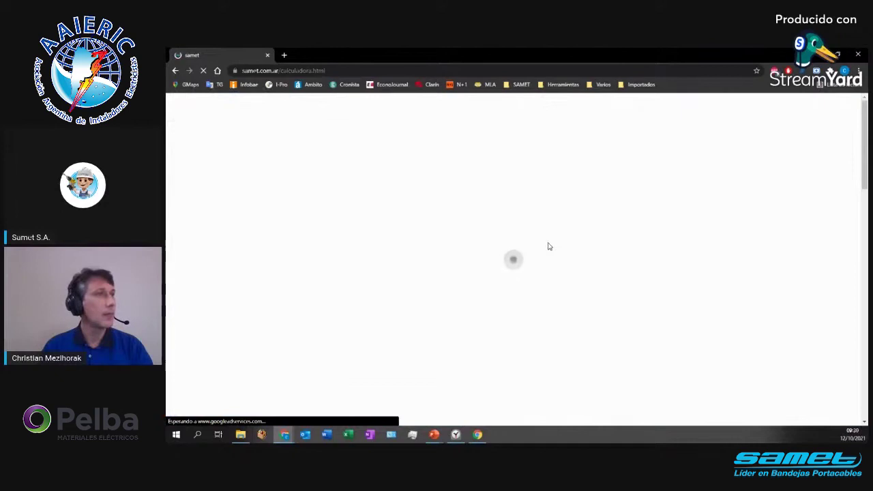
- Review the suggested tray systems and the verification notes for each perforated and ladder option
scroll(384, 247, "down", 5)
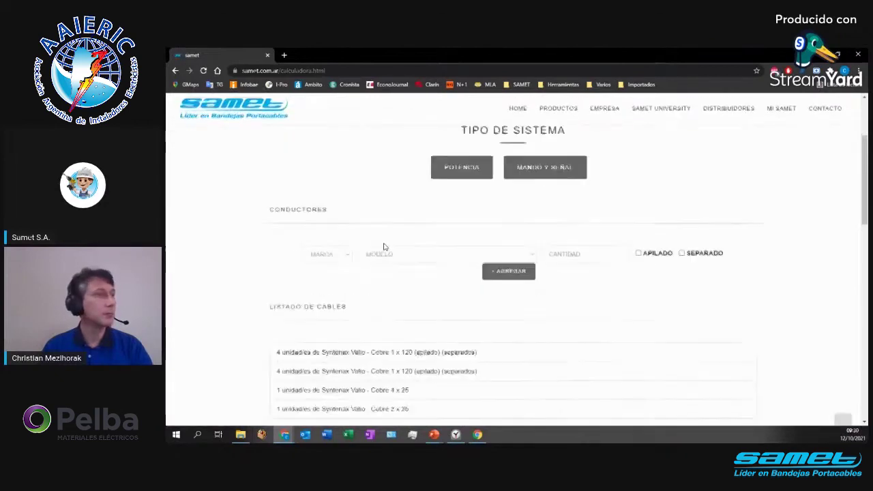
scroll(384, 247, "down", 2)
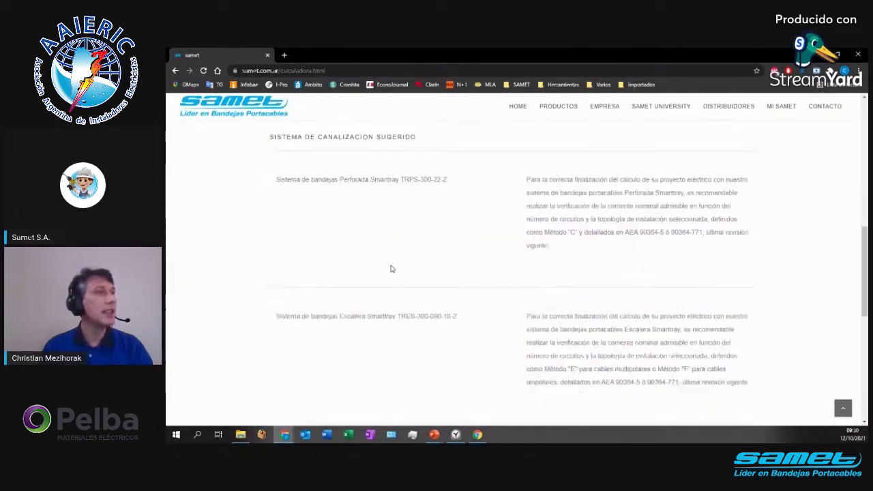
scroll(365, 254, "down", 1)
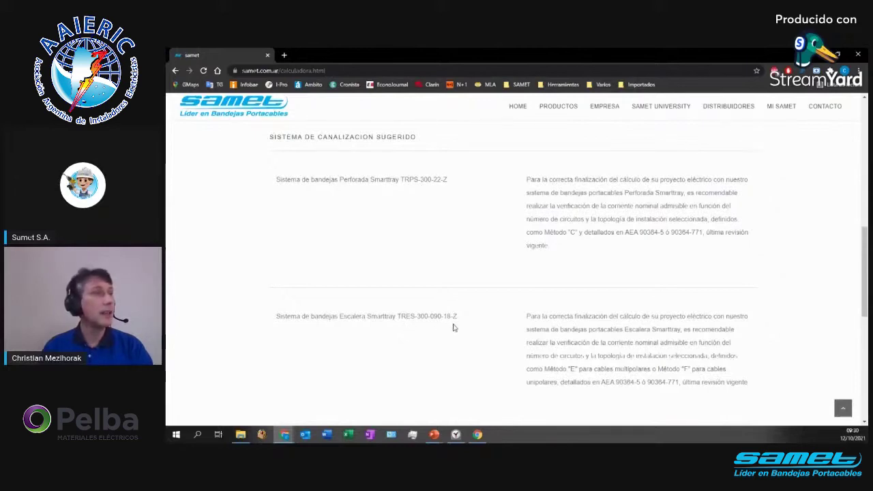
scroll(453, 327, "down", 2)
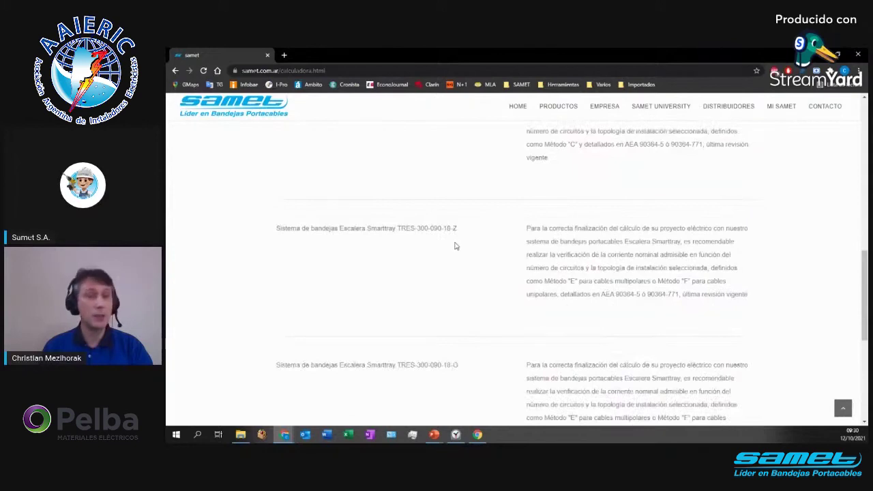
scroll(422, 269, "down", 3)
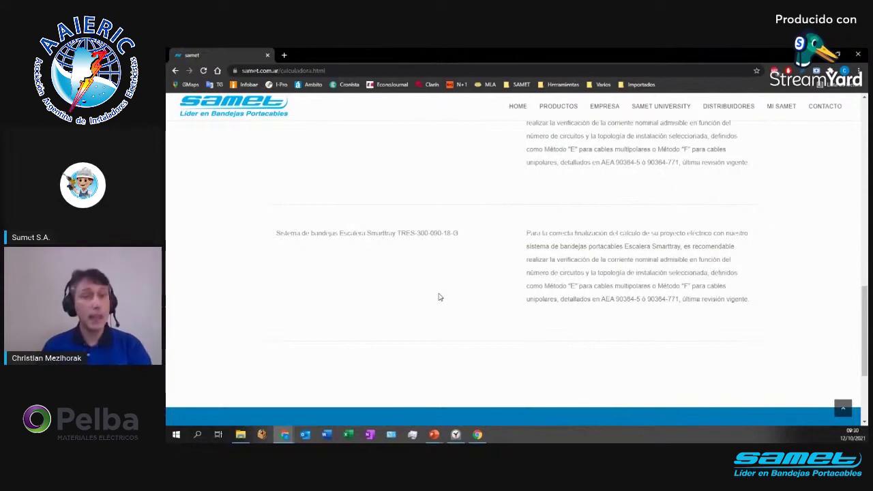
scroll(440, 297, "up", 3)
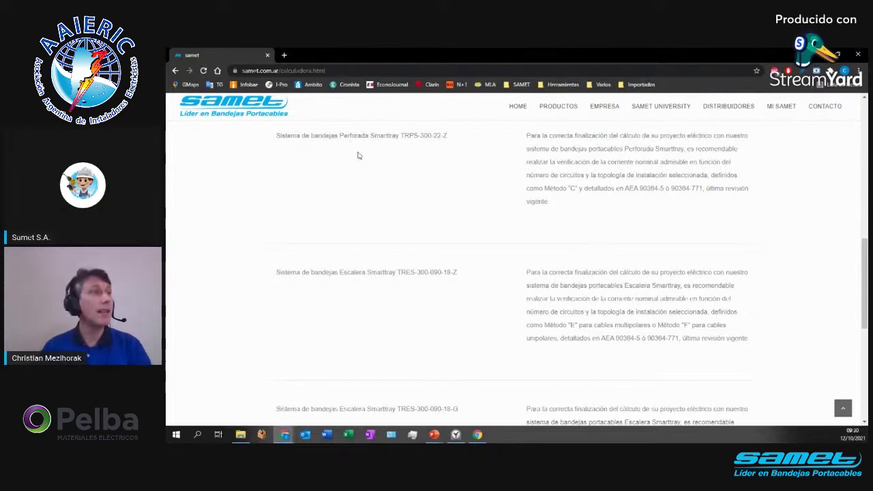
scroll(421, 297, "down", 2)
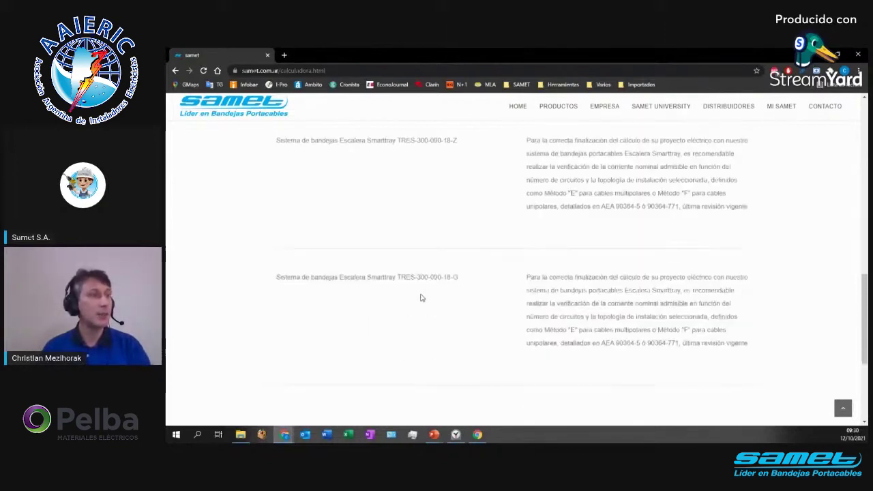
scroll(422, 298, "down", 1)
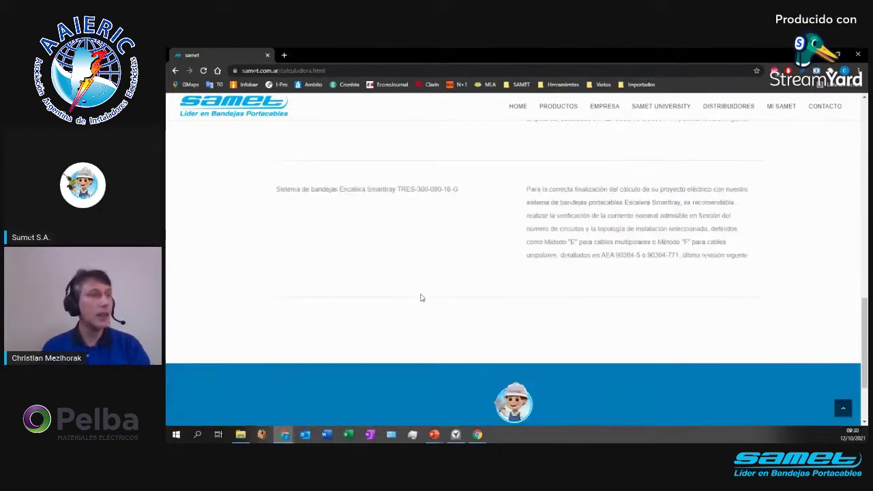
- Compare the entered cable list with the suggested Perforada and Escalera Smarttray systems
scroll(420, 298, "up", 1)
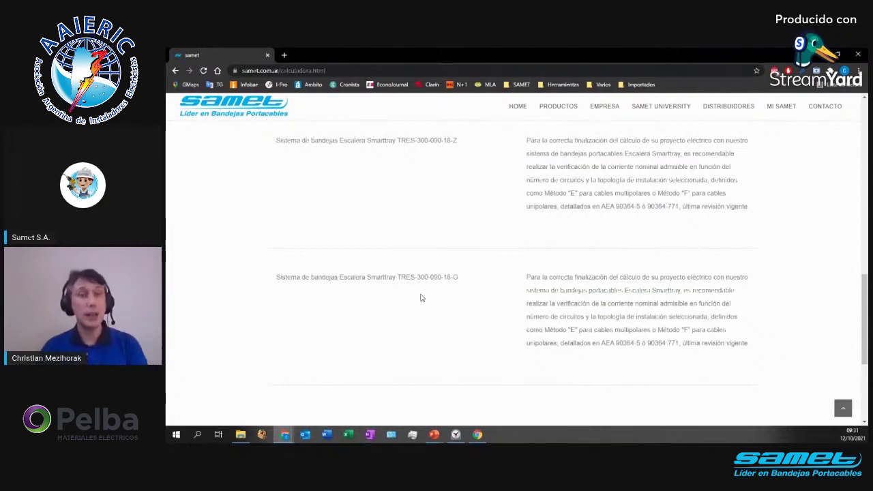
scroll(421, 298, "up", 4)
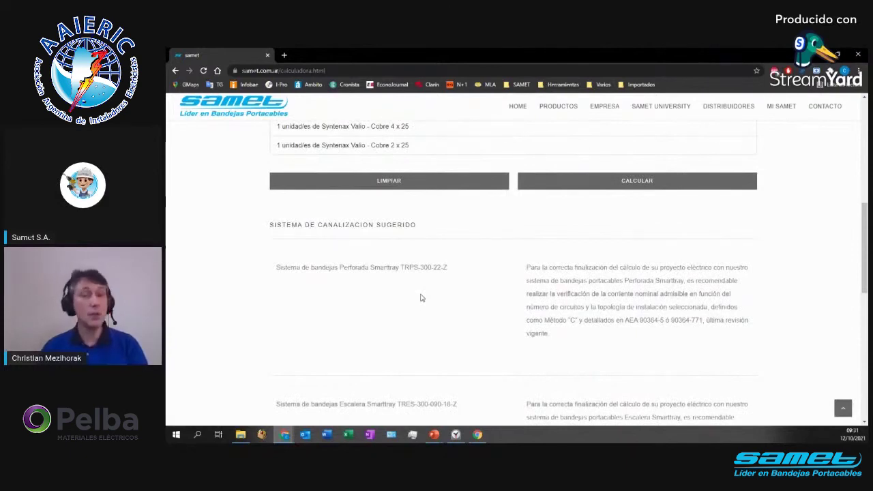
scroll(421, 297, "up", 2)
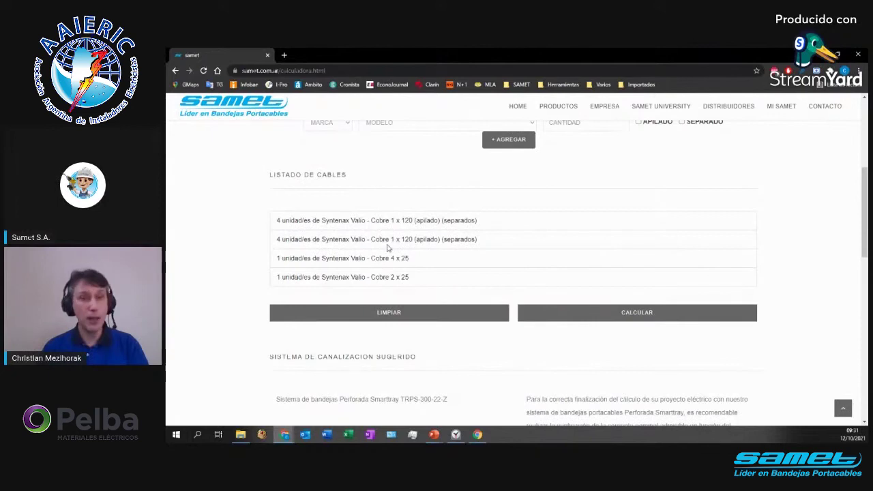
scroll(409, 259, "down", 3)
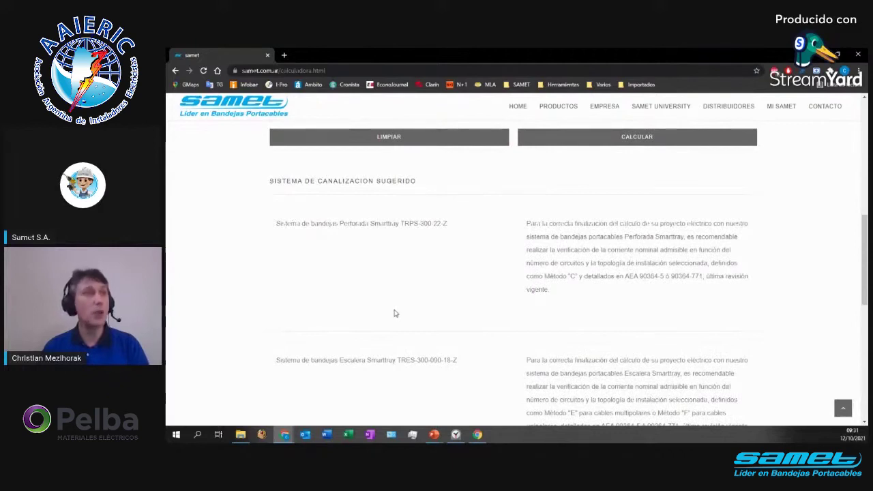
scroll(394, 313, "down", 2)
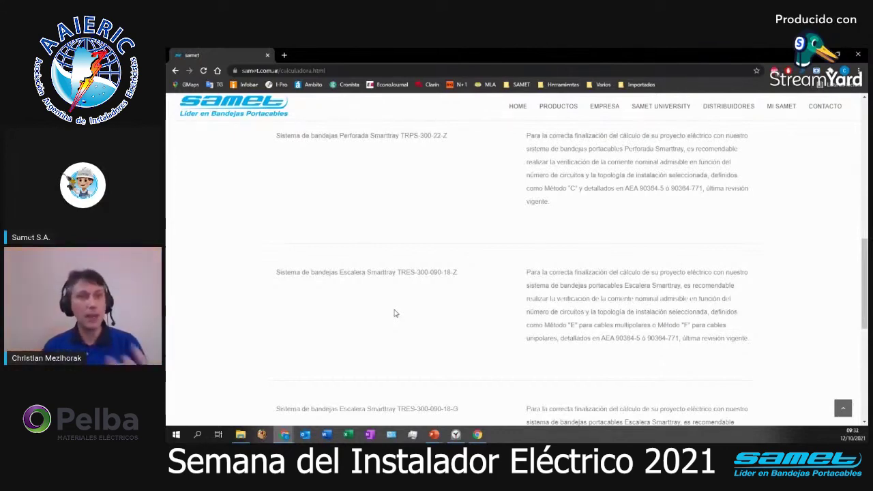
scroll(394, 313, "up", 1)
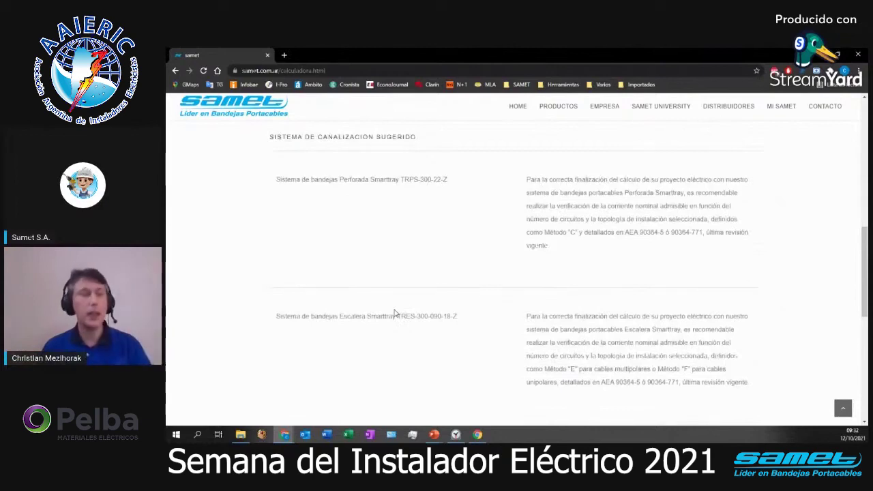
- Clear the current cable list and set the system type to Potencia for a new calculation
scroll(394, 313, "up", 7)
scroll(397, 311, "down", 1)
scroll(397, 310, "down", 1)
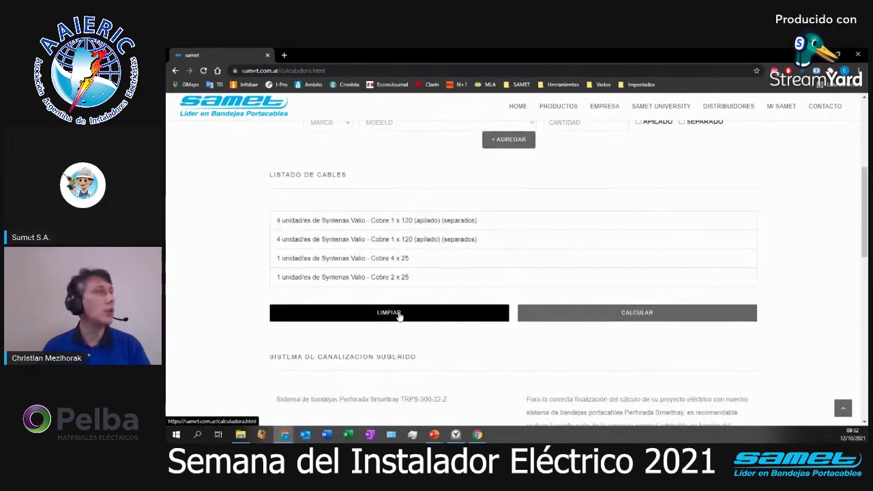
left_click(398, 314)
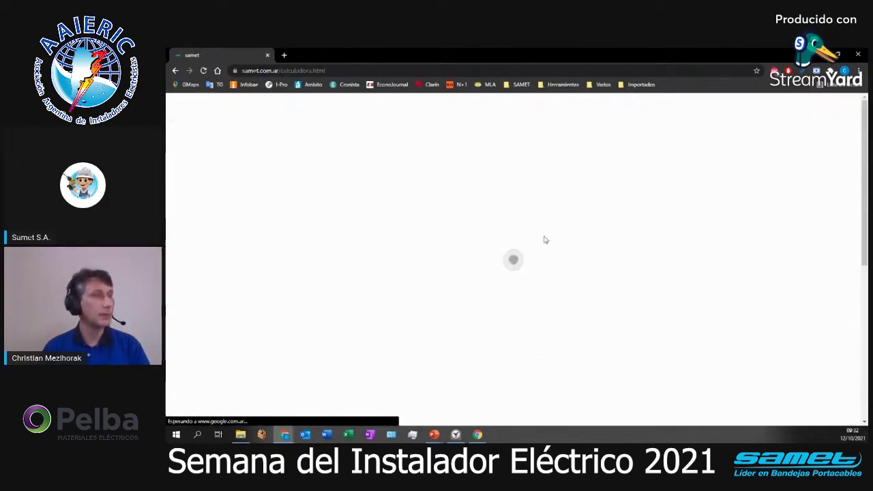
left_click(459, 306)
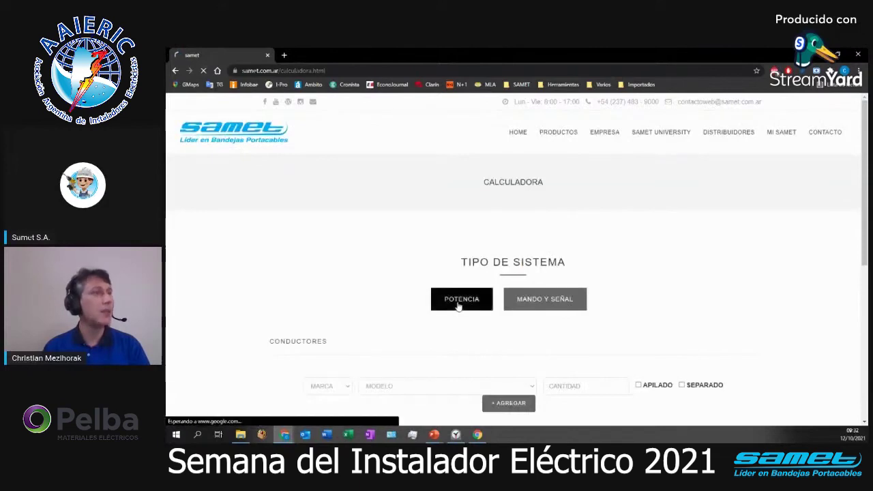
- Choose the IMSA brand and the Payton HF Superflex 1 x 240 model as the conductor
scroll(349, 267, "down", 2)
scroll(349, 270, "down", 1)
left_click(329, 254)
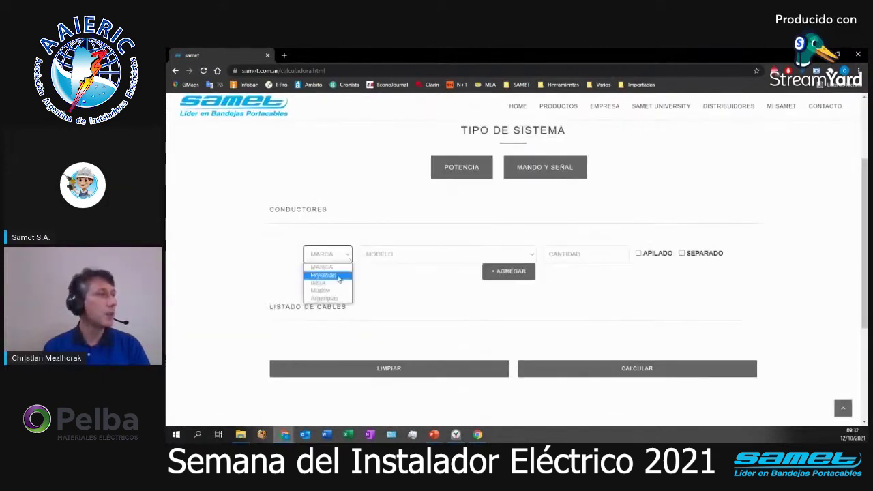
left_click(331, 285)
left_click(474, 254)
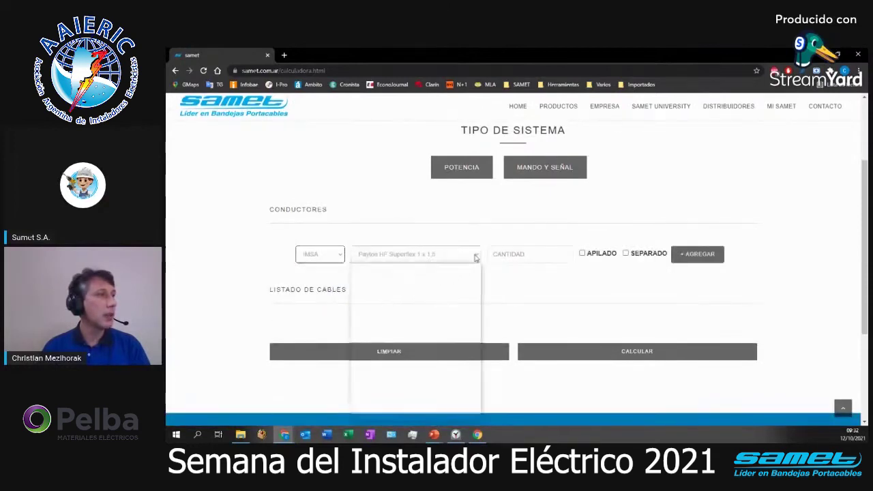
left_click_drag(474, 279, 475, 289)
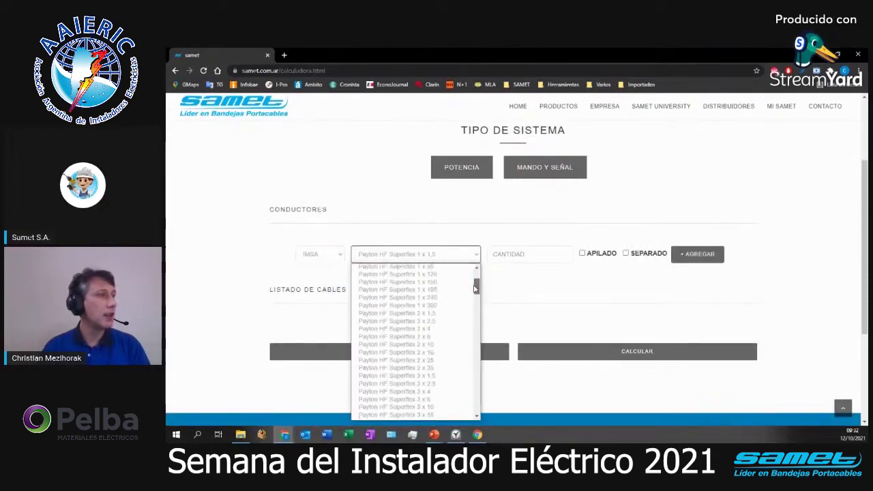
left_click(433, 300)
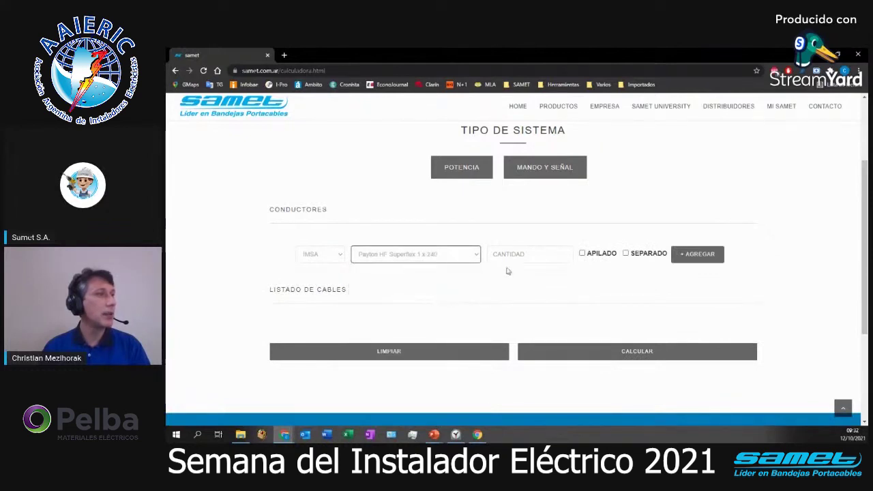
- Set the quantity to 4 with Apilado and Separado enabled, and add the 1 x 240 conductor to the cable list twice
left_click(582, 253)
left_click(563, 251)
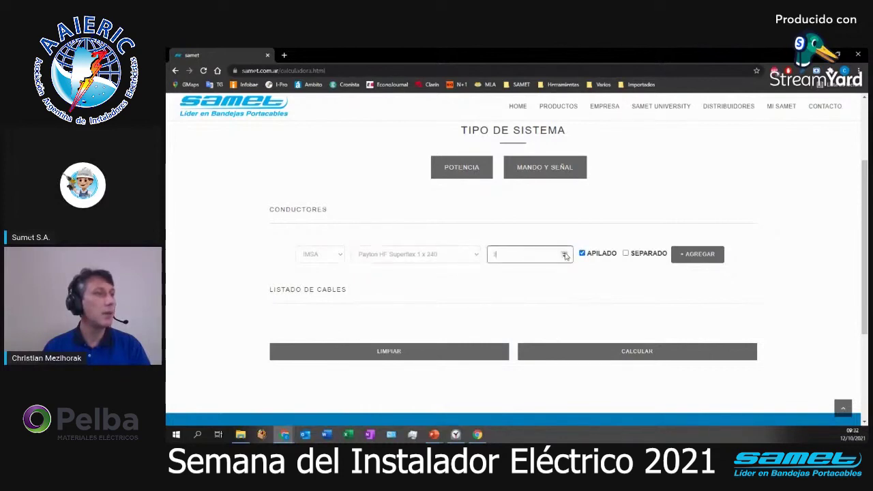
left_click(563, 252)
left_click(564, 252)
left_click(563, 252)
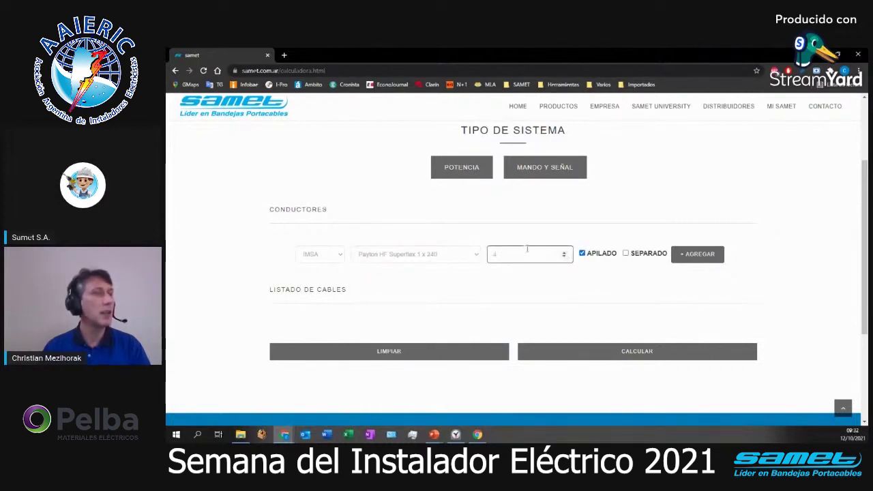
left_click(626, 254)
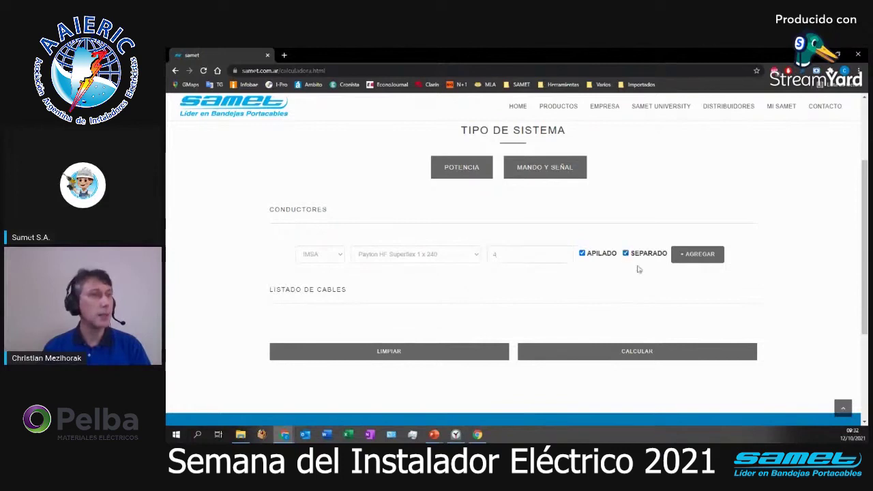
left_click(696, 257)
left_click(695, 256)
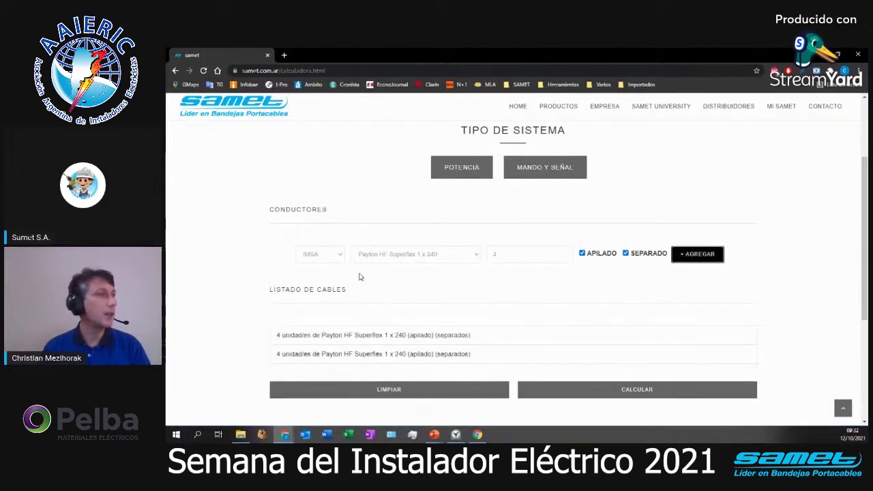
- Add 2 units of Payton HF Superflex 4 x 16 to the cable list with Separado disabled
left_click(380, 258)
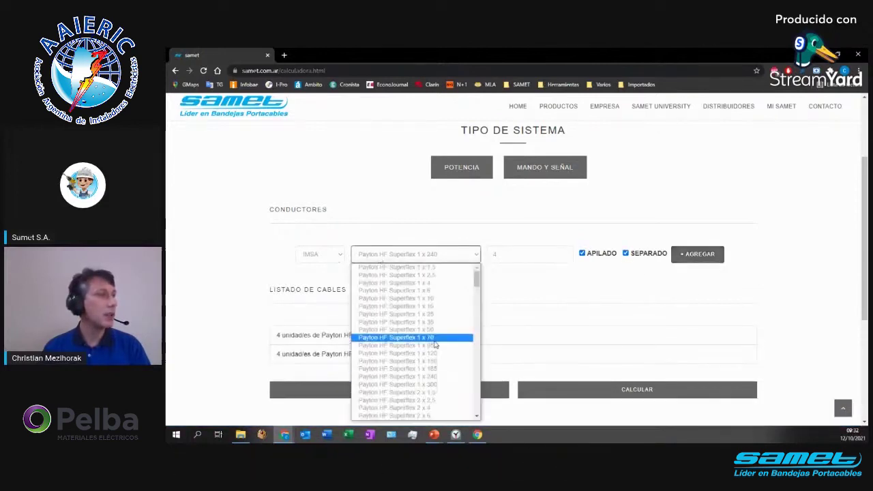
scroll(435, 344, "down", 3)
scroll(434, 344, "down", 5)
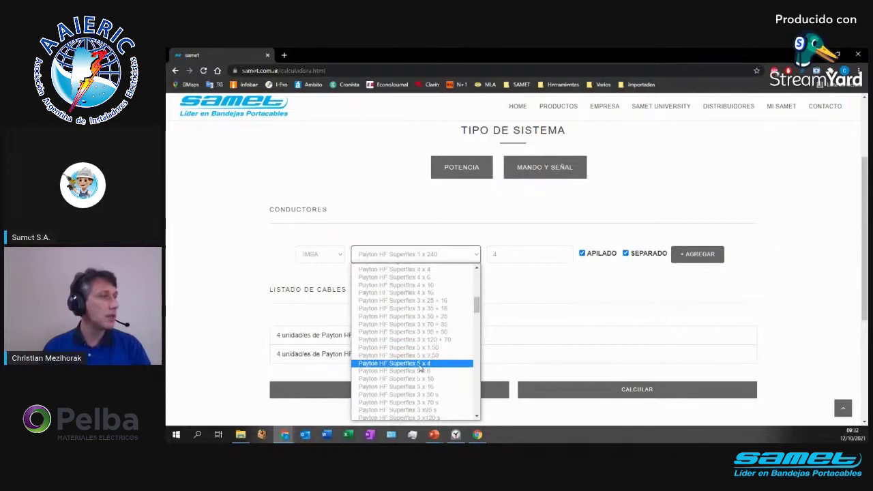
left_click(415, 293)
left_click_drag(542, 252, 471, 255)
type("2")
left_click(625, 254)
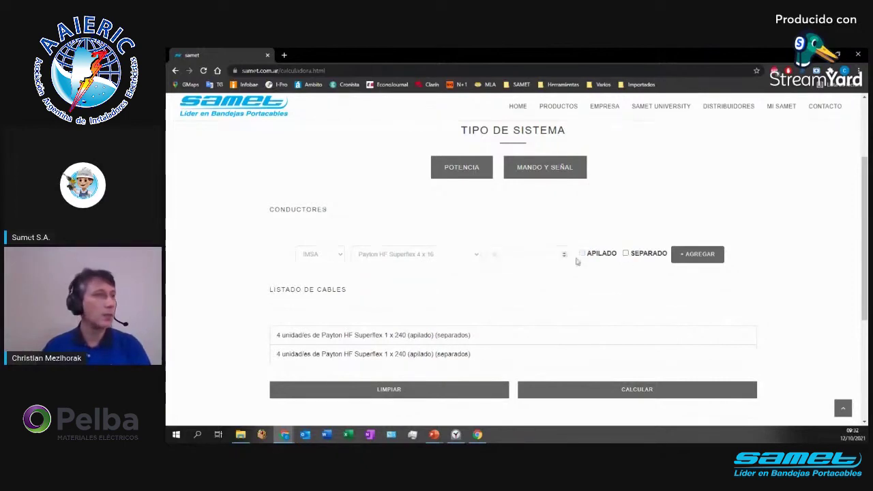
left_click(692, 255)
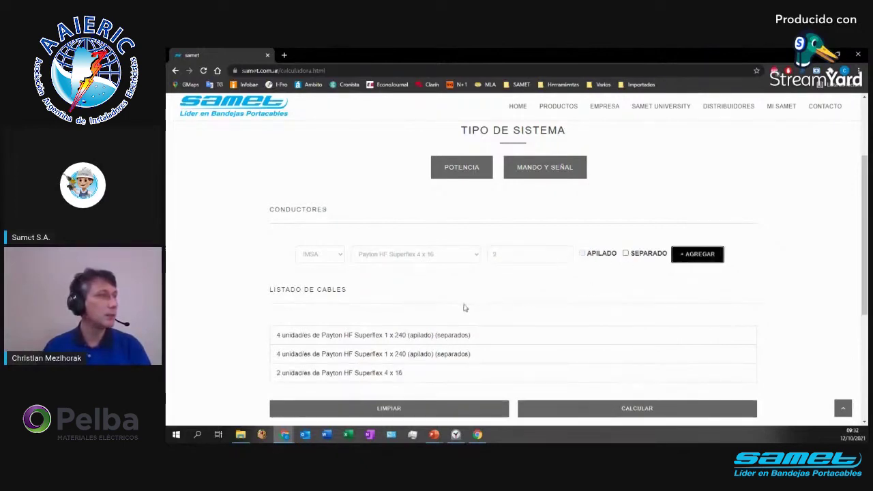
- Add 1 unit of Payton HF Superflex 3 x 25 to the cable list
left_click(392, 259)
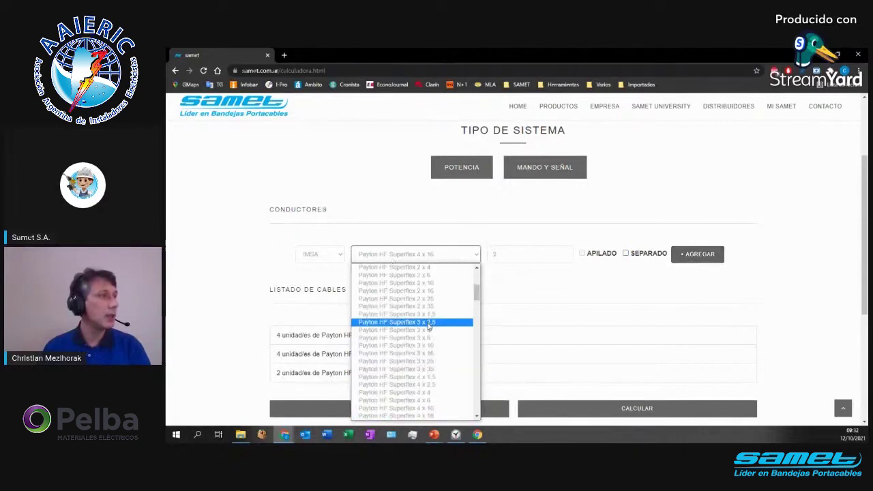
left_click(430, 369)
key("Tab")
type("1")
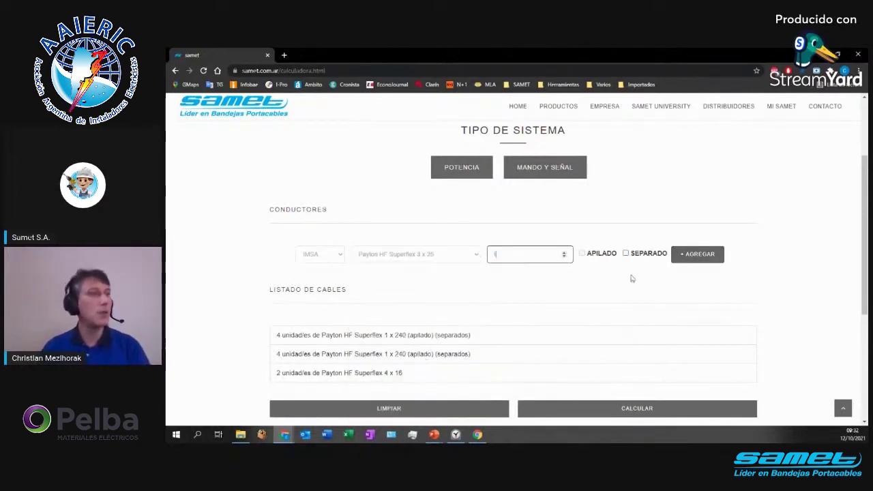
left_click(702, 259)
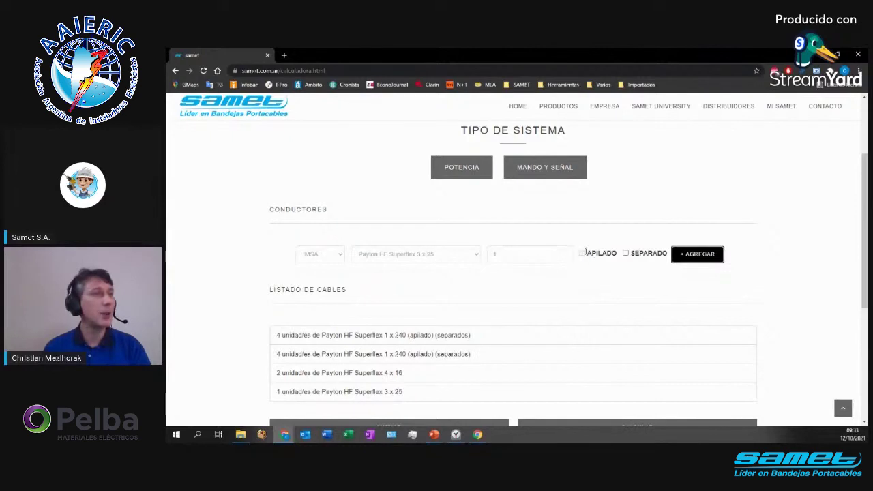
- Try the Apilado option with a multi-core Payton HF Superflex model and with the single-core 1 x 4 model
left_click(473, 257)
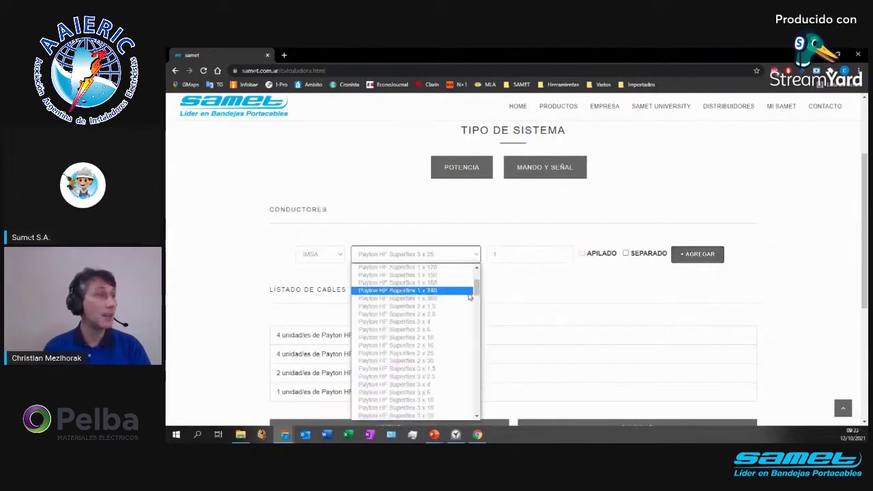
left_click(468, 325)
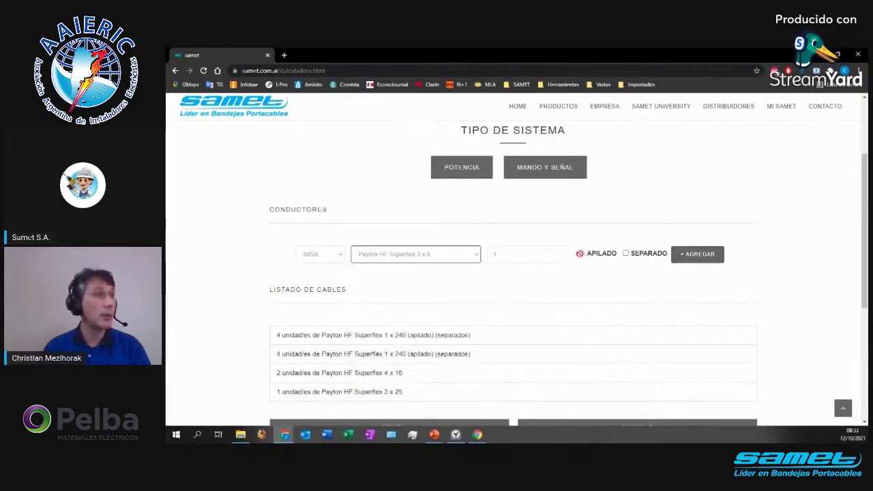
left_click(476, 255)
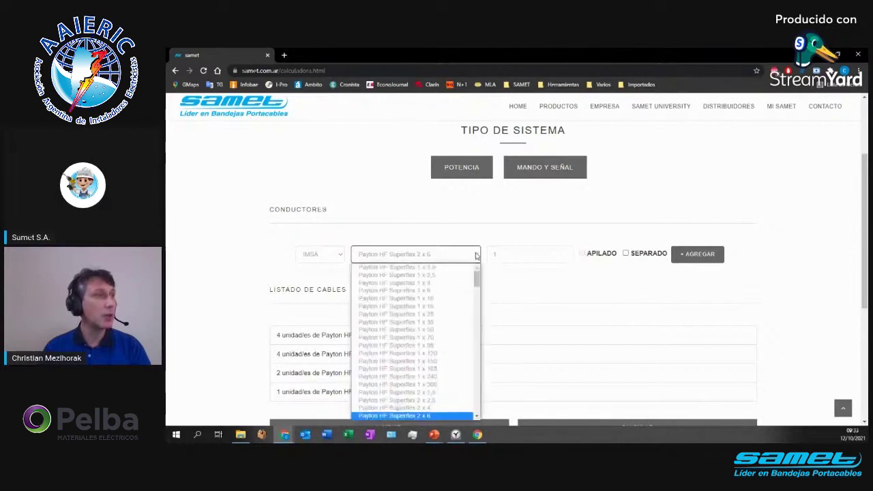
left_click(440, 283)
left_click(581, 253)
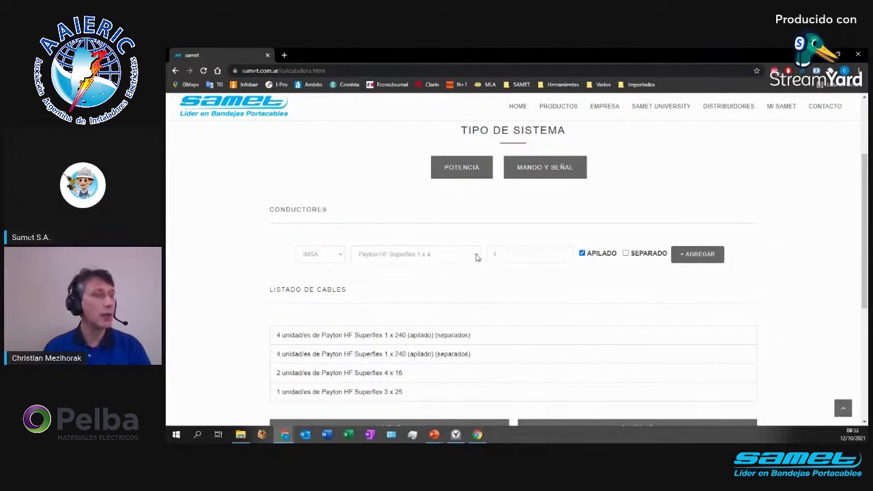
- Calculate the tray system for the Payton HF Superflex cable list
scroll(531, 284, "down", 2)
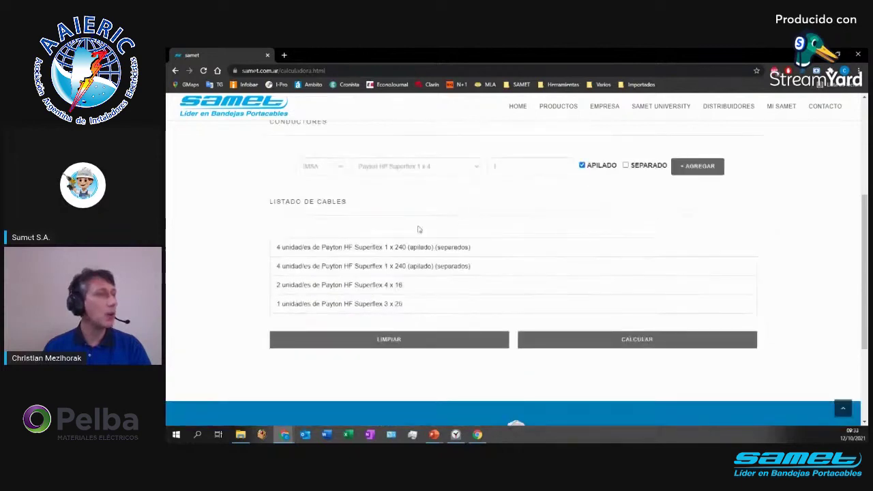
left_click(658, 340)
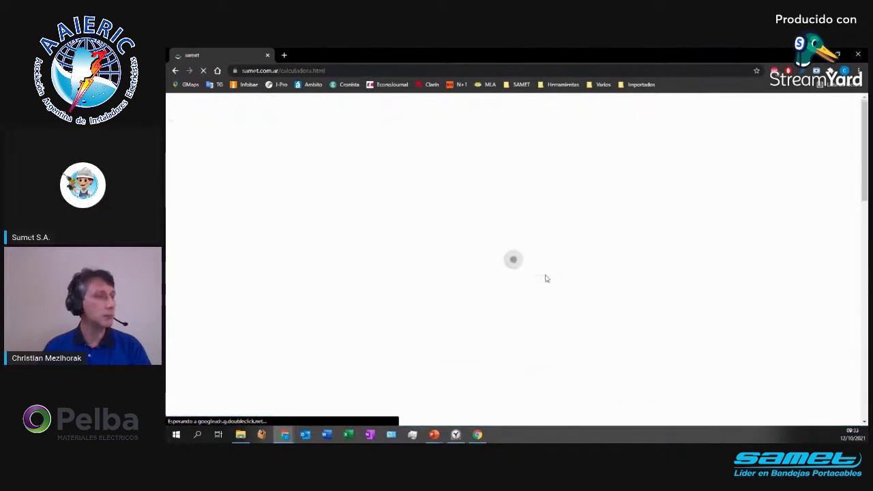
scroll(343, 281, "down", 3)
scroll(413, 255, "down", 2)
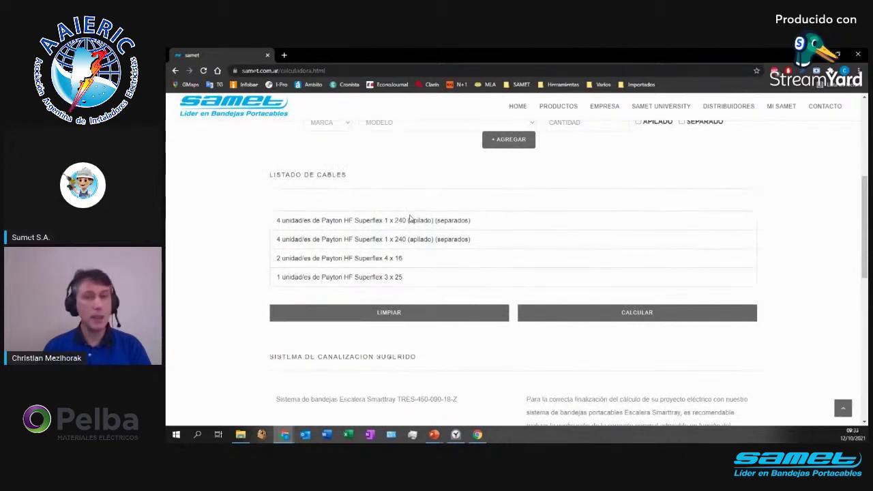
- Examine the suggested Escalera Smarttray systems and their verification notes, highlighting the code TRES-450-090-18-G
scroll(410, 218, "down", 3)
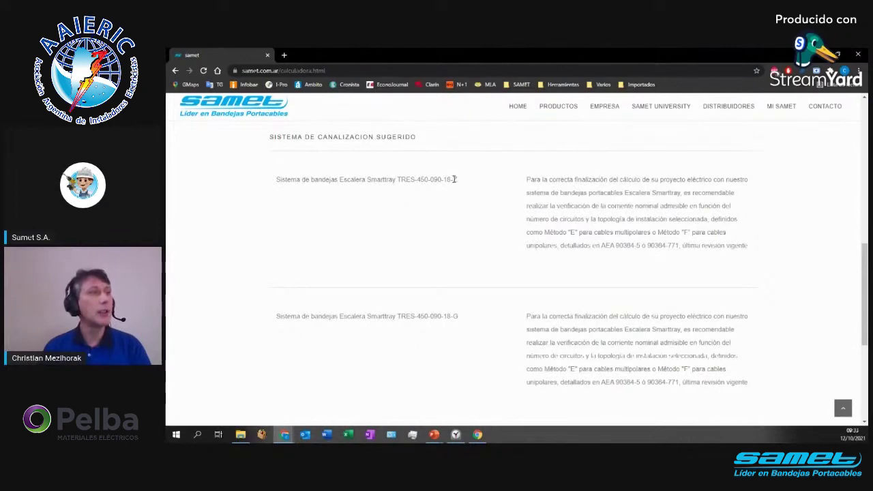
left_click_drag(457, 315, 398, 318)
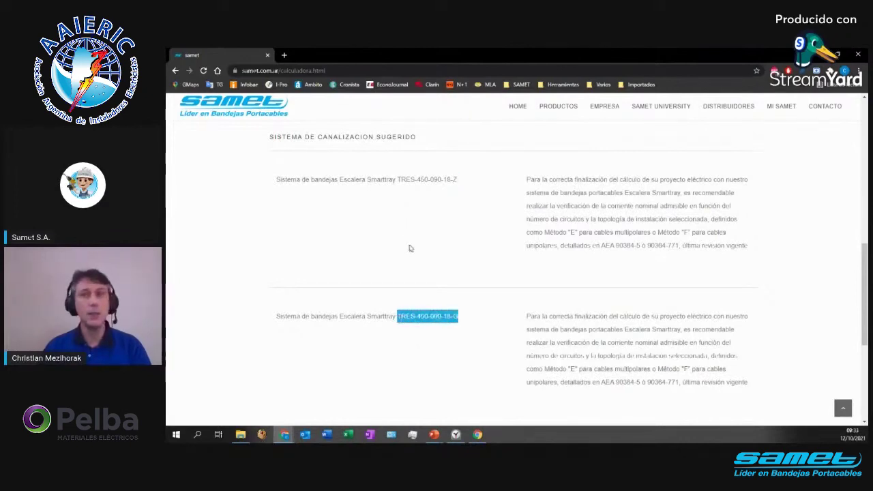
scroll(263, 232, "down", 3)
scroll(262, 232, "up", 3)
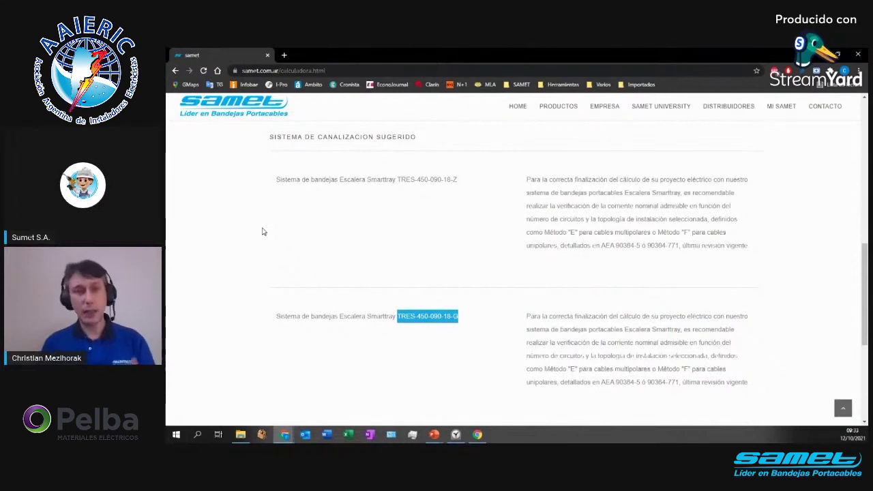
scroll(262, 232, "up", 4)
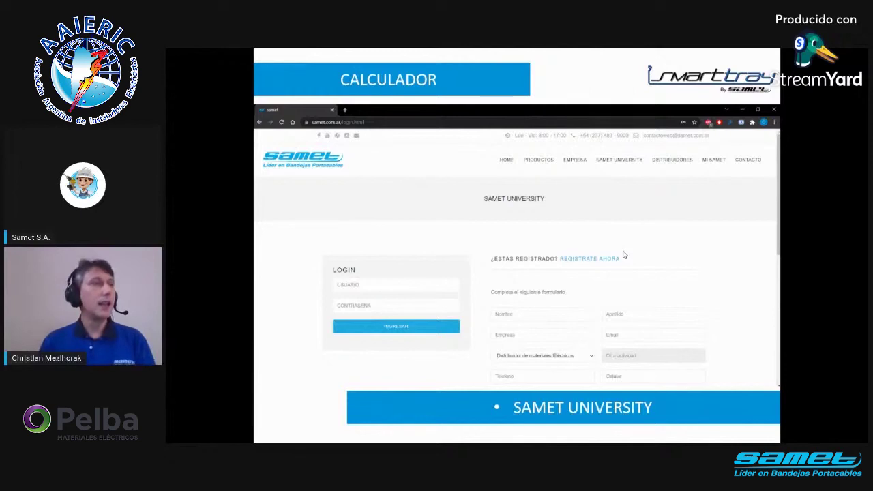
left_click(587, 267)
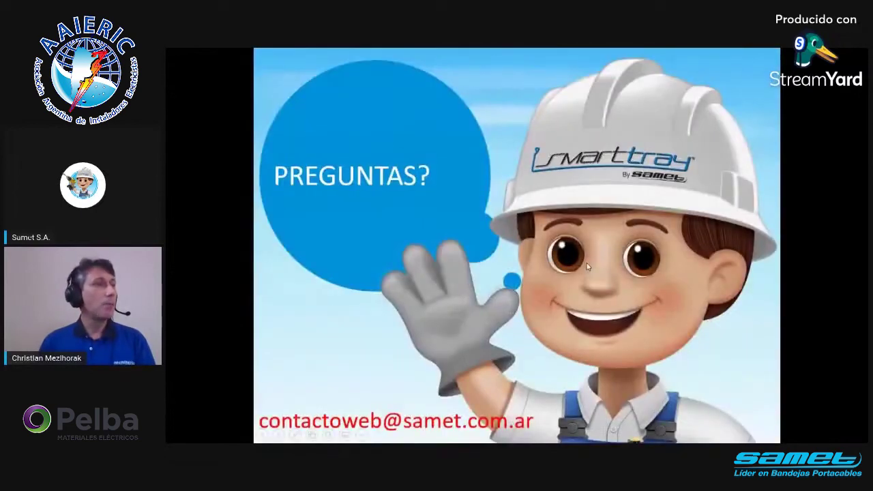